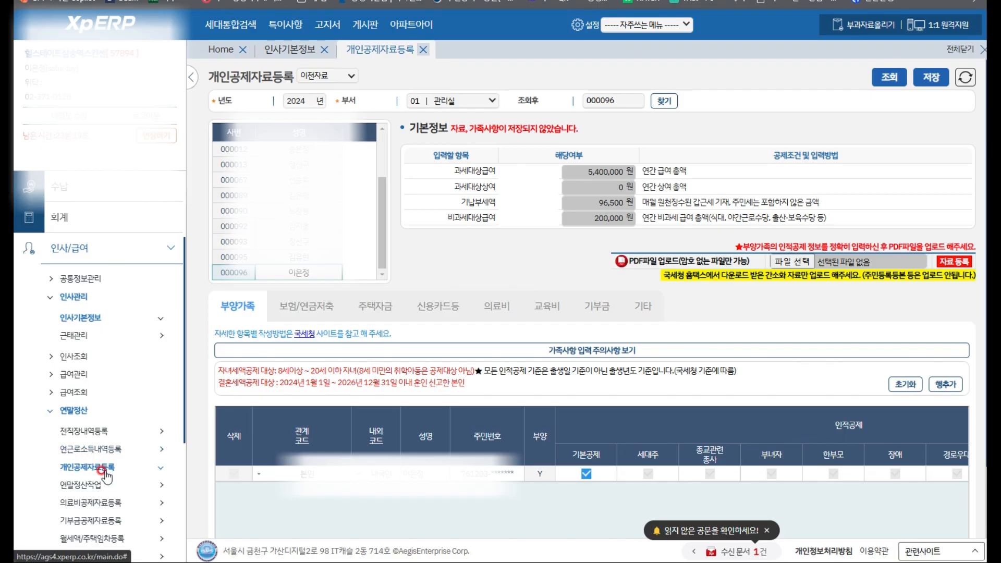
{"action": "left_click", "coordinate": [312, 276]}
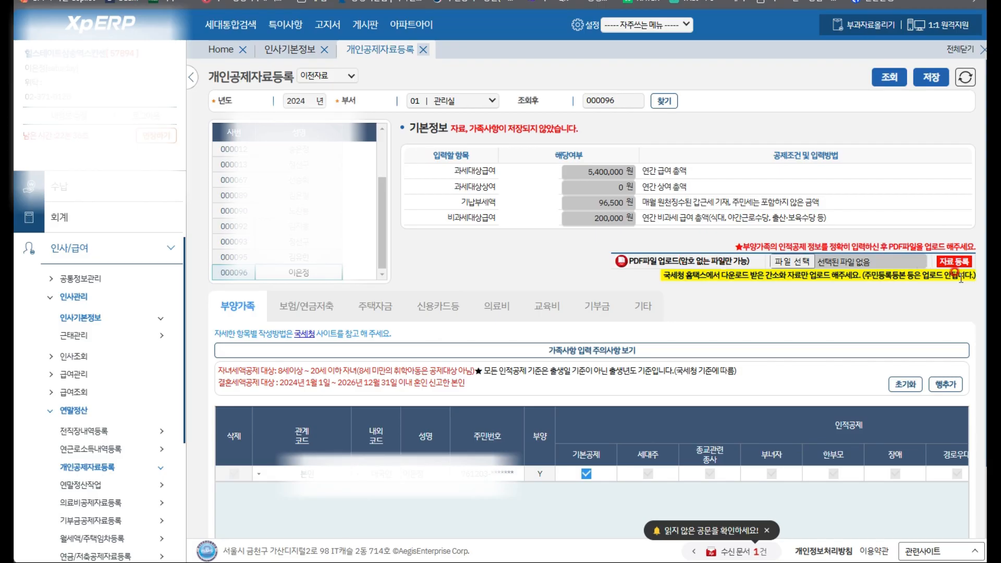
Choose the employee's first NTS data PDF in the upload field after dismissing the PDF-only alert
{"action": "left_click", "coordinate": [957, 266]}
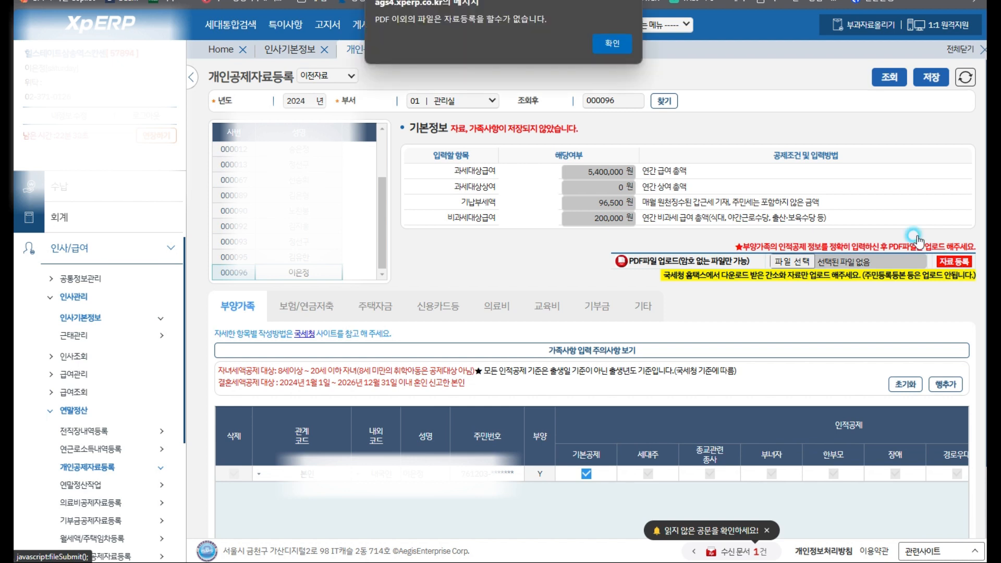
{"action": "left_click", "coordinate": [611, 42]}
{"action": "left_click", "coordinate": [801, 261]}
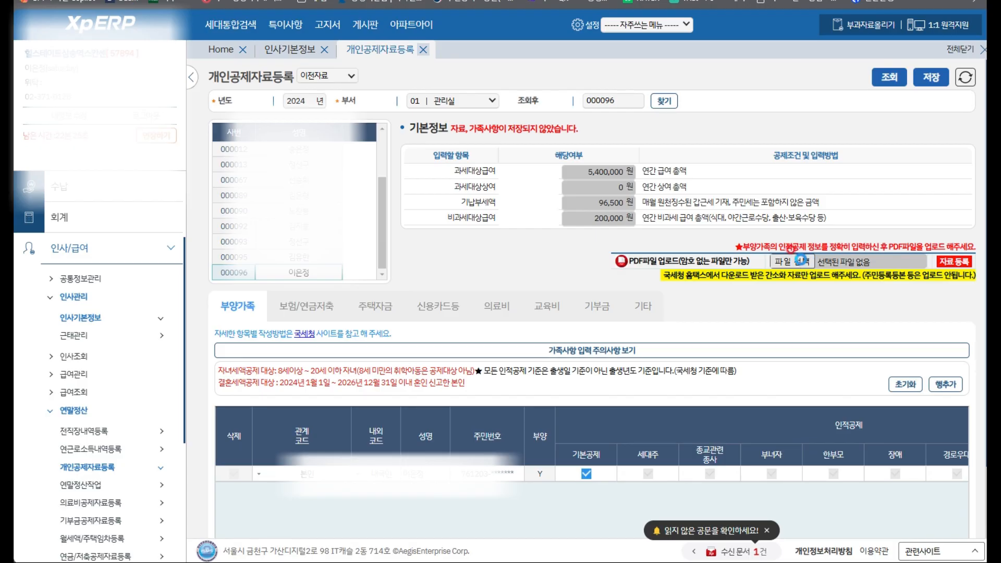
{"action": "left_click", "coordinate": [801, 261]}
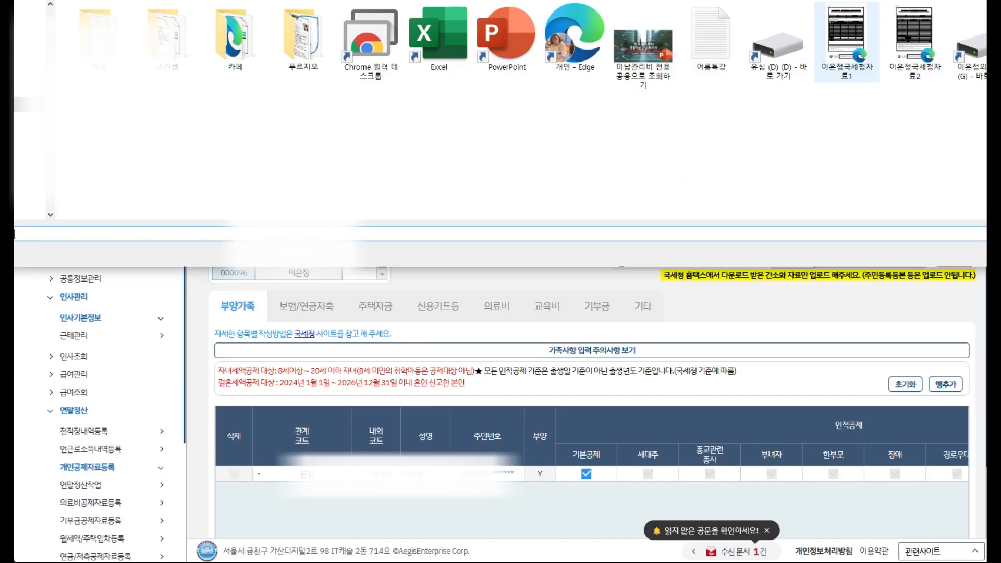
{"action": "key", "text": "Return"}
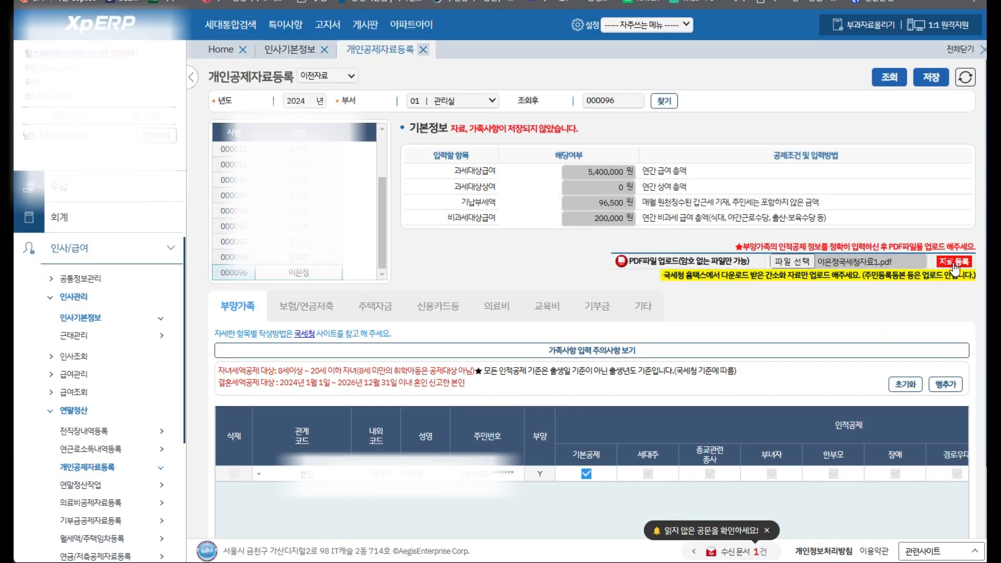
Register the chosen PDF and acknowledge the health and employment insurance mismatch alerts
{"action": "left_click", "coordinate": [954, 262]}
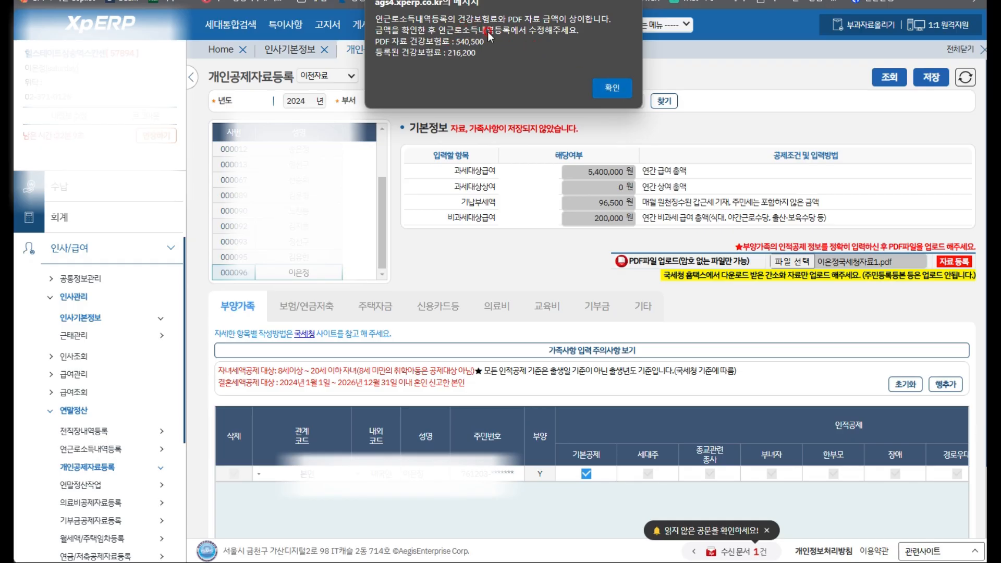
{"action": "left_click", "coordinate": [612, 89]}
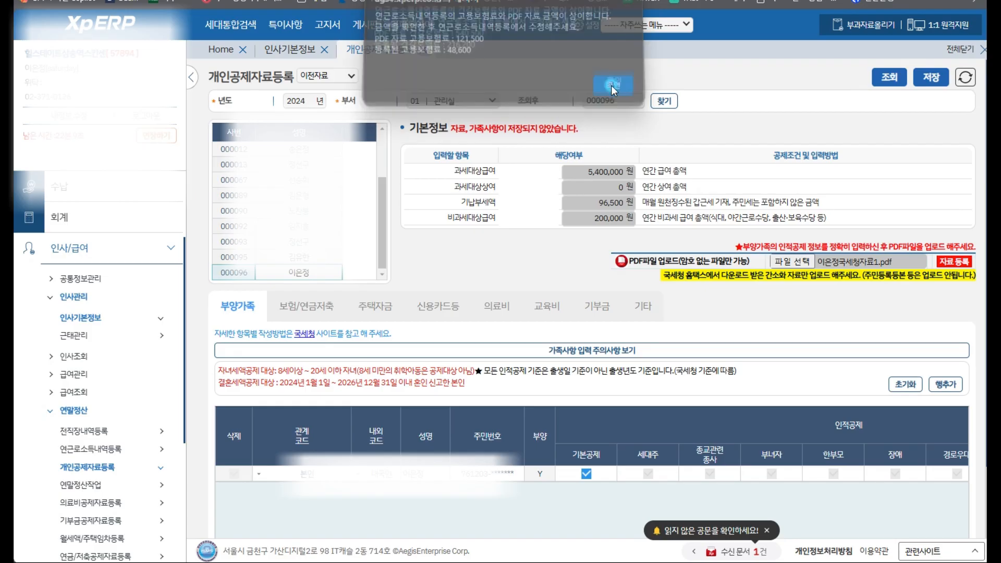
{"action": "left_click", "coordinate": [612, 88]}
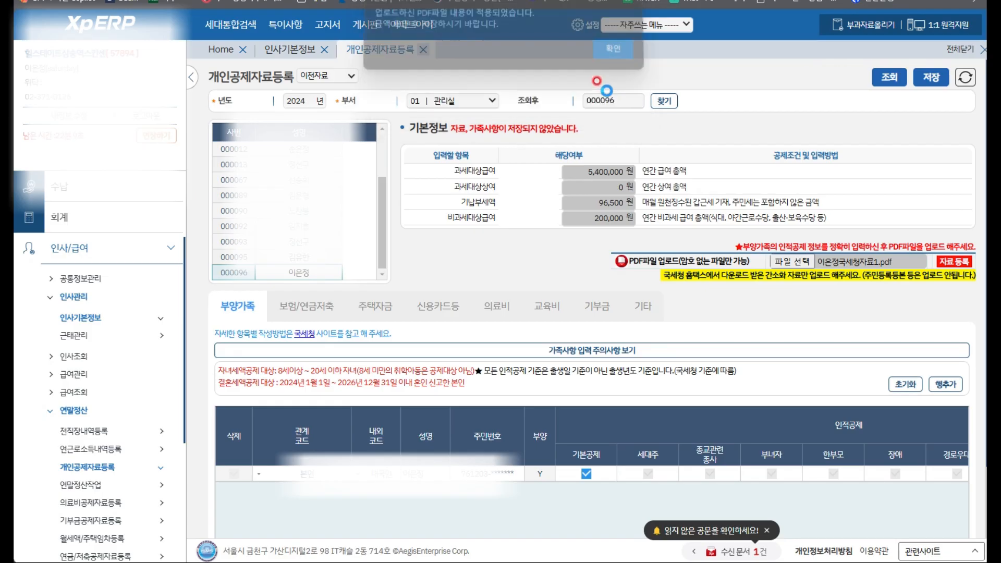
{"action": "left_click", "coordinate": [611, 54]}
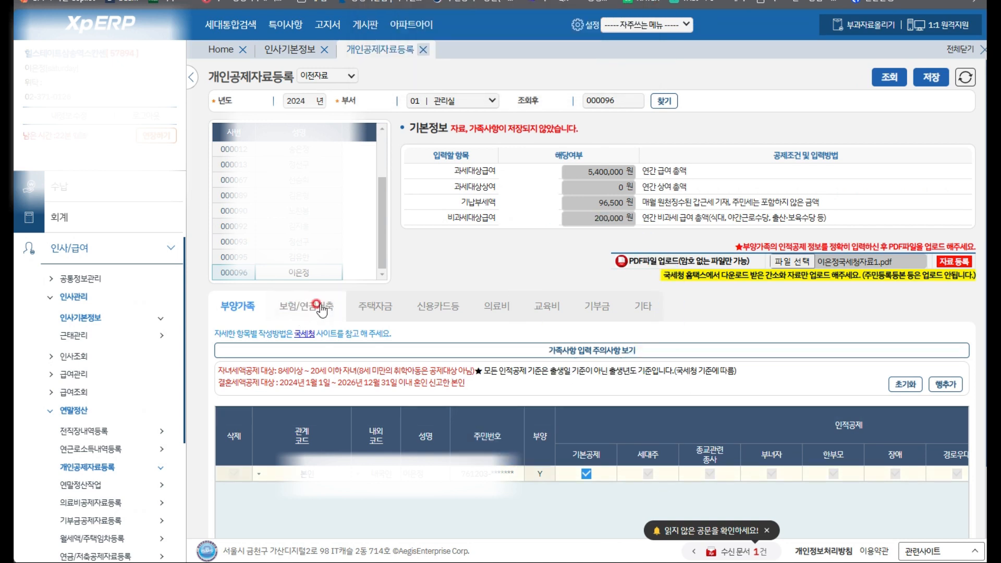
Review credit card and medical figures, including 318,550 won insurance reimbursements, then the zero education table
{"action": "left_click", "coordinate": [437, 305]}
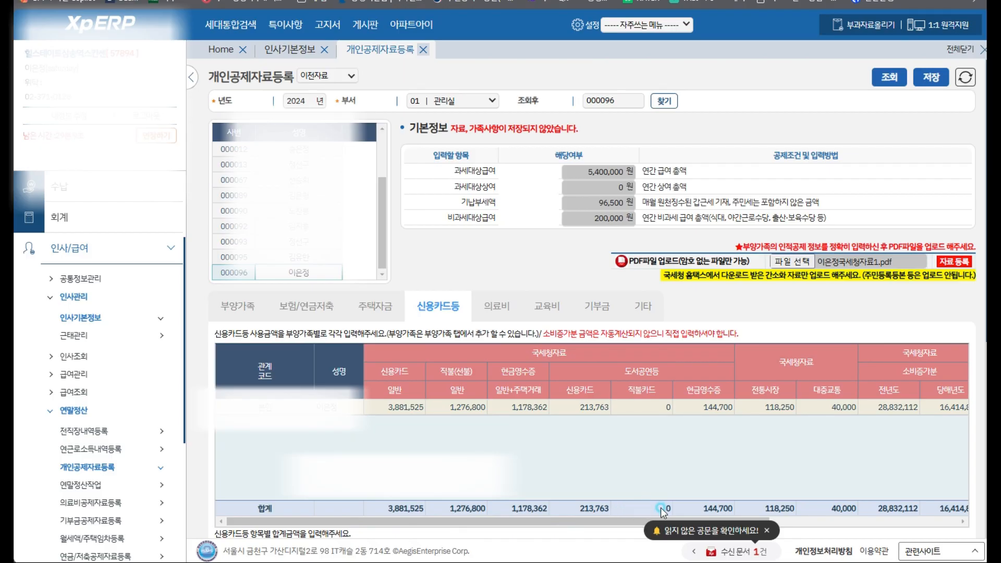
{"action": "left_click_drag", "start_coordinate": [646, 523], "coordinate": [812, 526]}
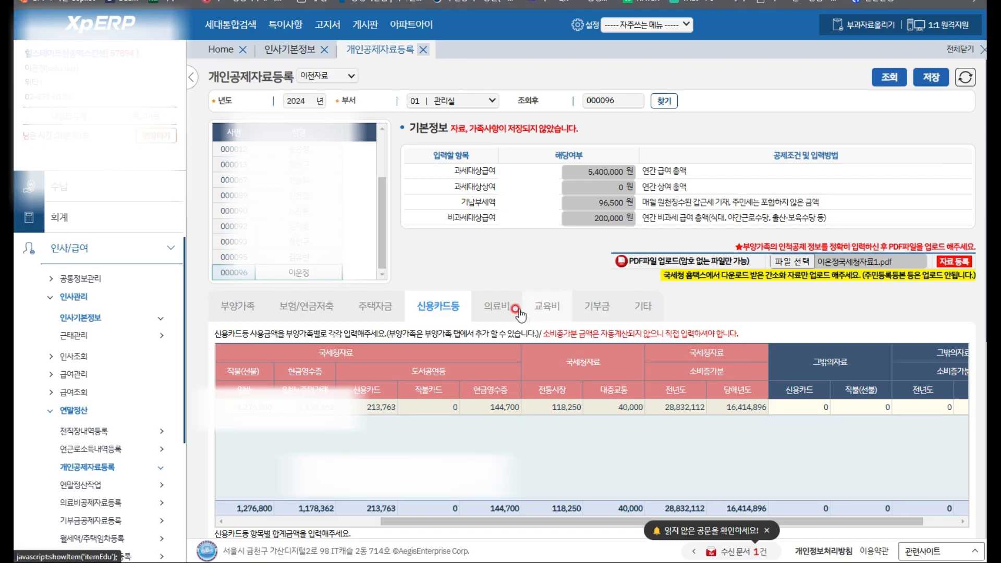
{"action": "left_click", "coordinate": [501, 312]}
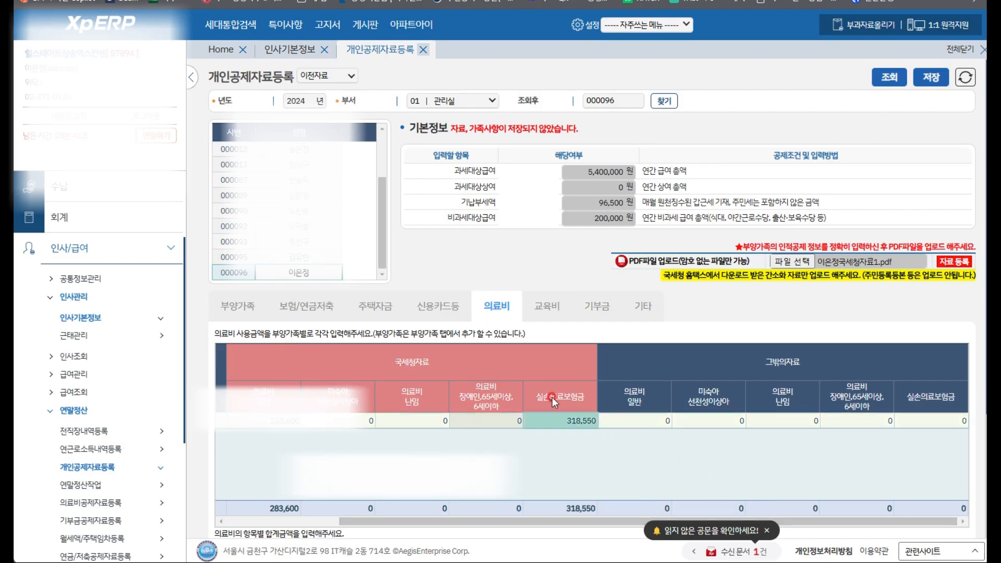
{"action": "left_click", "coordinate": [589, 417]}
{"action": "left_click", "coordinate": [588, 416]}
{"action": "left_click", "coordinate": [548, 314]}
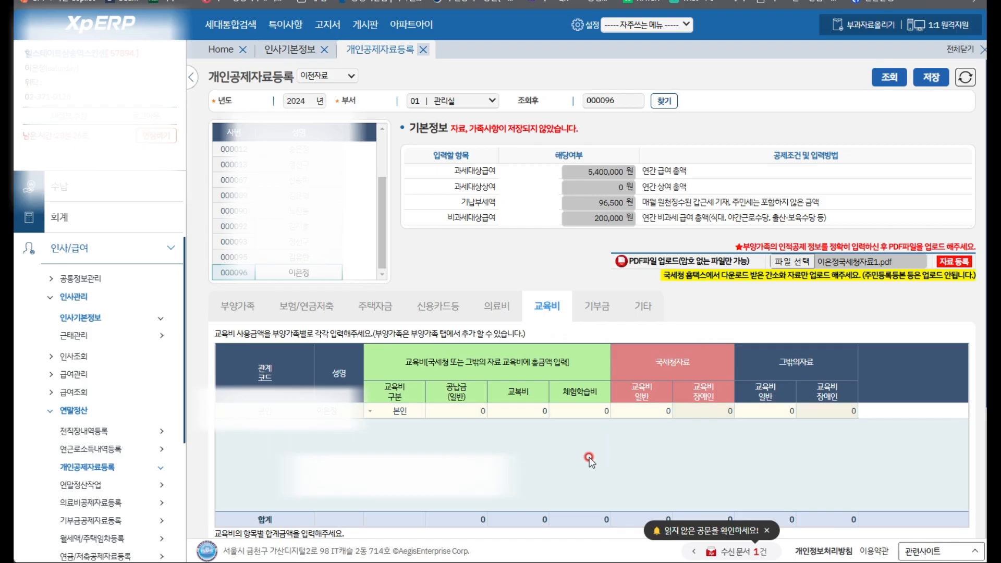
Enter 150,000 as the employee's 공납금(일반) tuition fee
{"action": "left_click", "coordinate": [451, 409]}
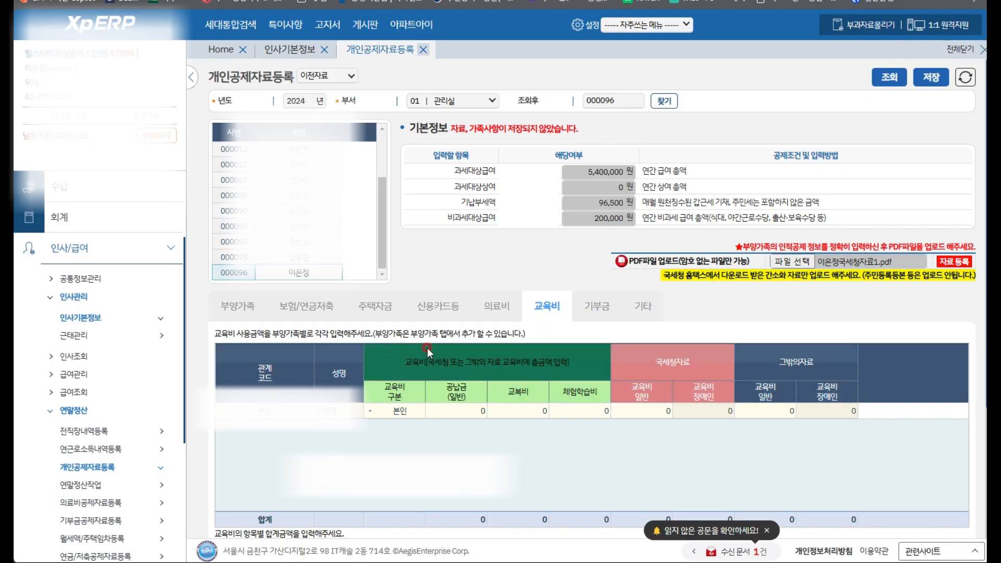
{"action": "left_click", "coordinate": [471, 408]}
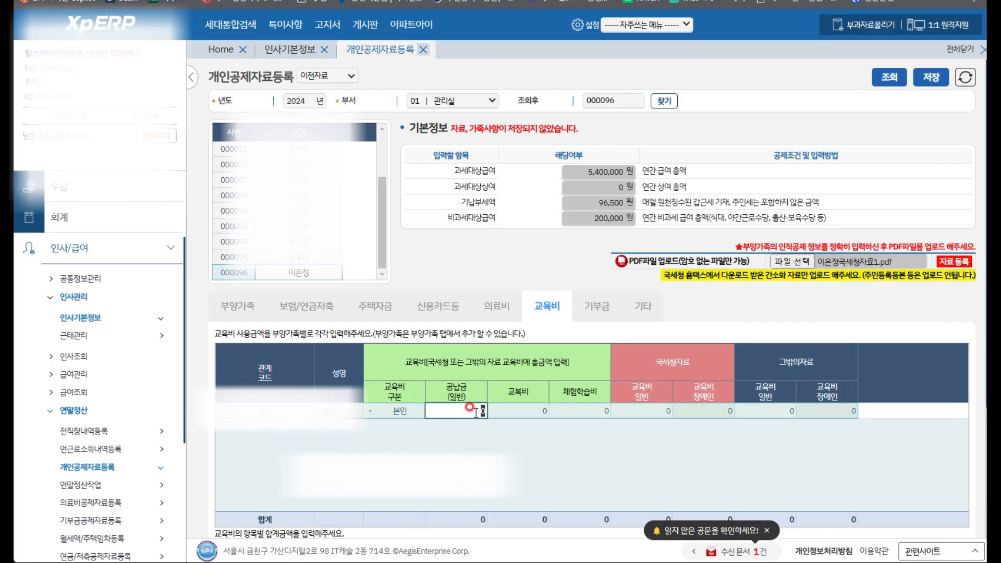
{"action": "type", "text": "150,00"}
{"action": "type", "text": "0000"}
{"action": "left_click", "coordinate": [498, 410]}
Attempt 250000 uniform and field-trip cost entries, dismissing both school-students-only alerts
{"action": "left_click", "coordinate": [526, 416]}
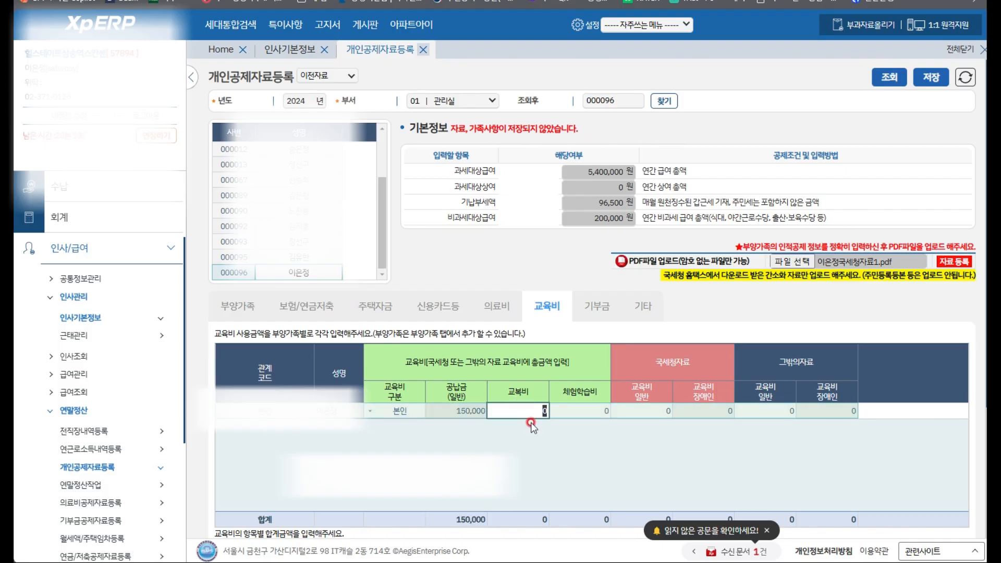
{"action": "type", "text": "250000"}
{"action": "left_click", "coordinate": [531, 420]}
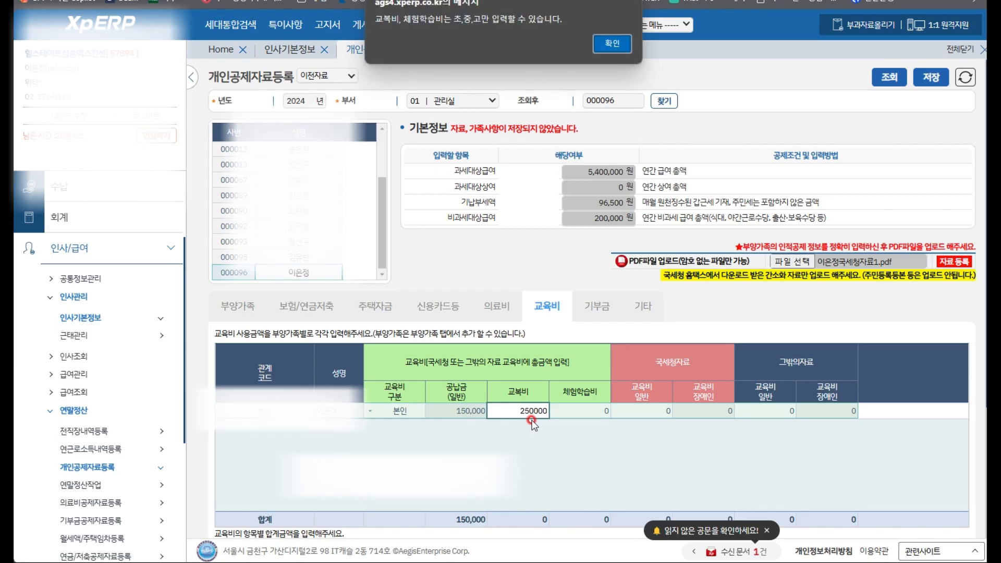
{"action": "left_click", "coordinate": [613, 44]}
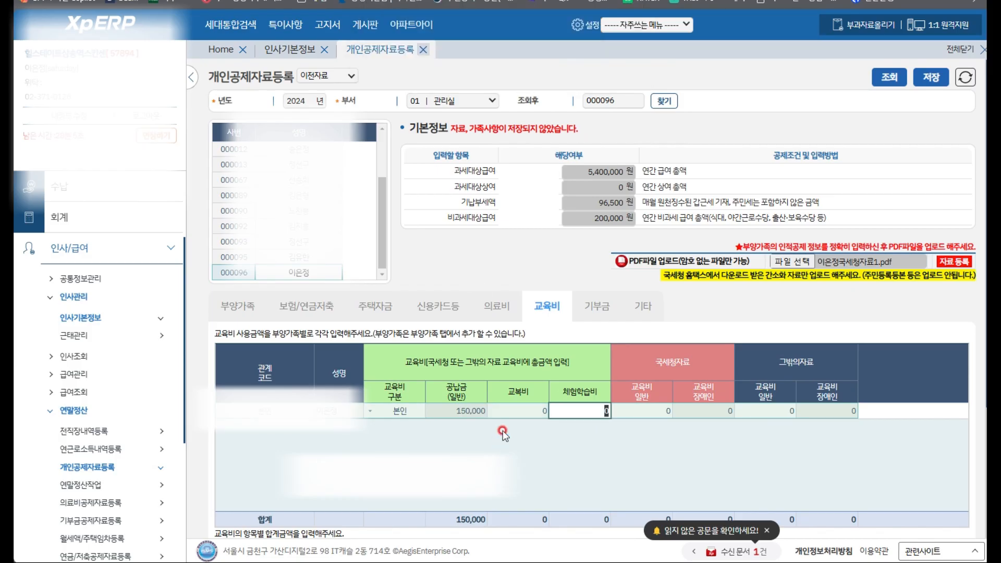
{"action": "left_click", "coordinate": [562, 407]}
{"action": "type", "text": "50000"}
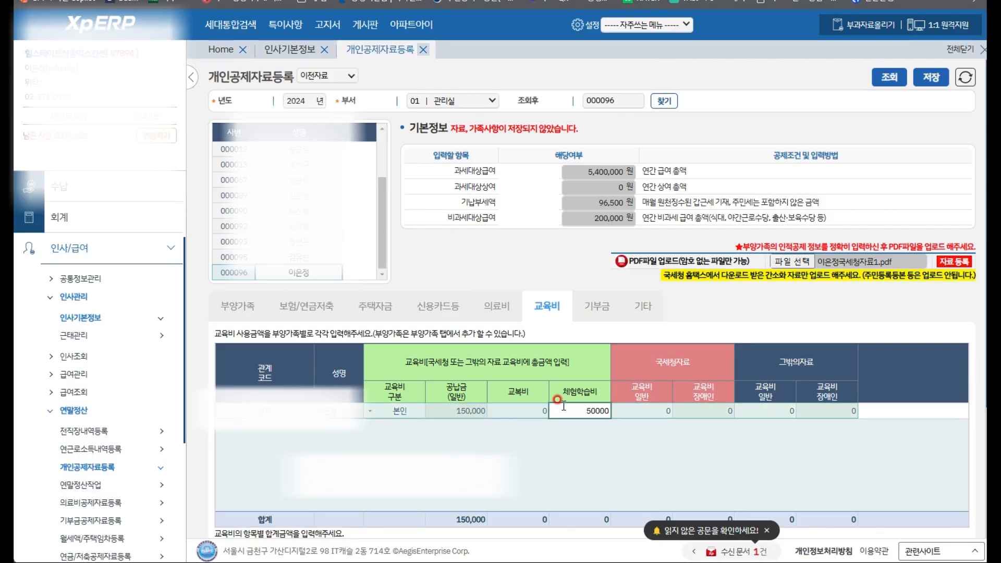
{"action": "key", "text": "Return"}
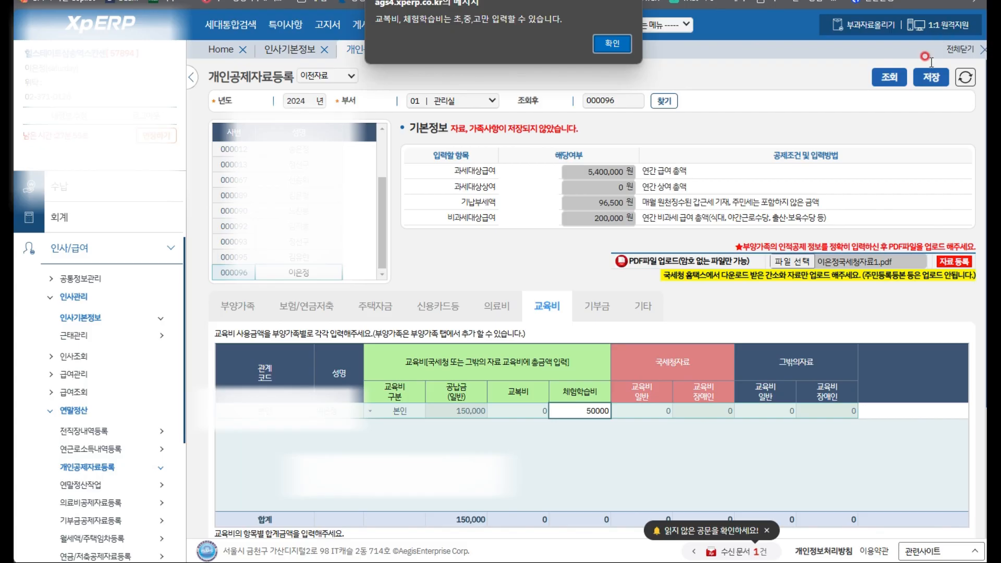
{"action": "left_click", "coordinate": [608, 42]}
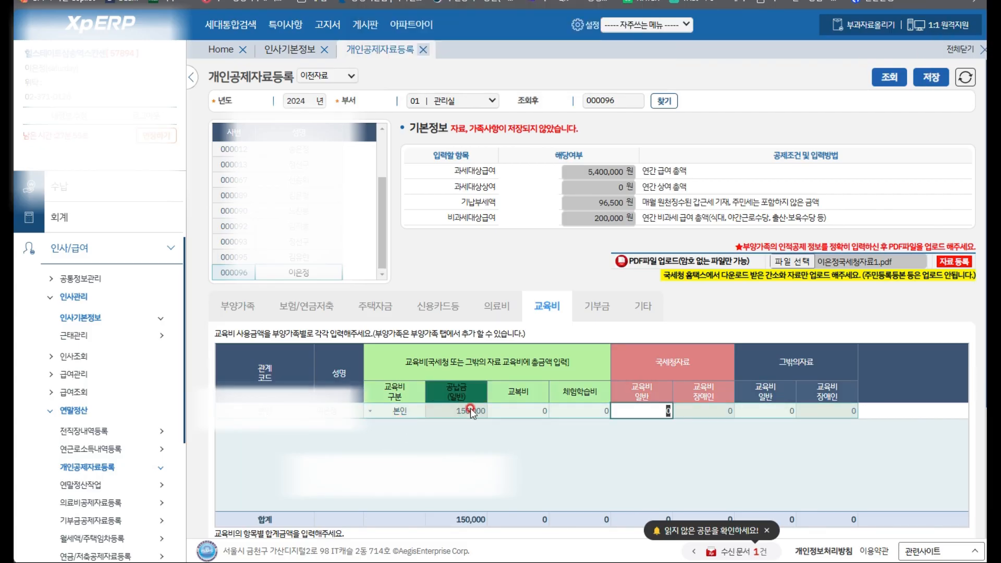
Delete the 150,000 value from the 공납금(일반) tuition cell
{"action": "left_click", "coordinate": [460, 409]}
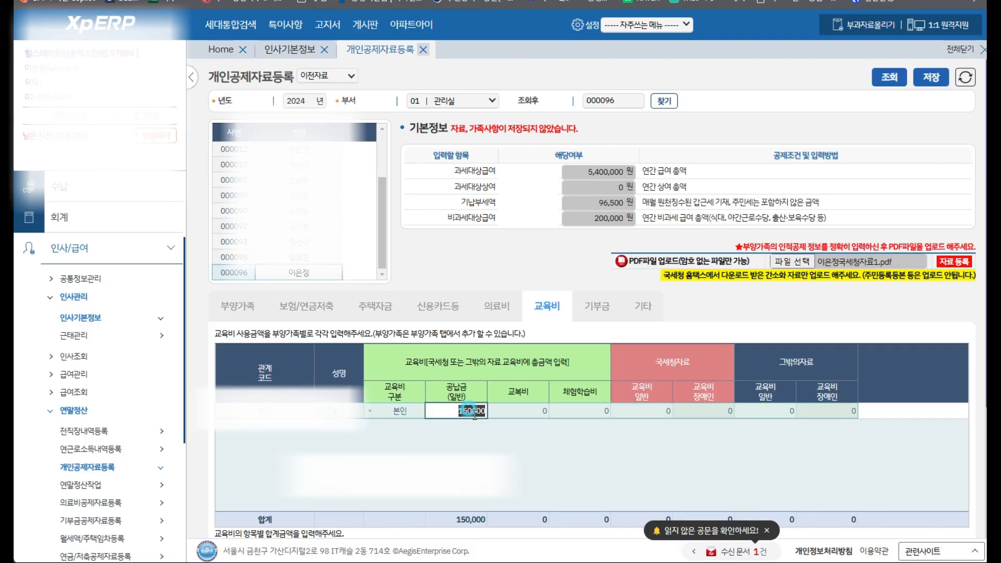
{"action": "key", "text": "BackSpace"}
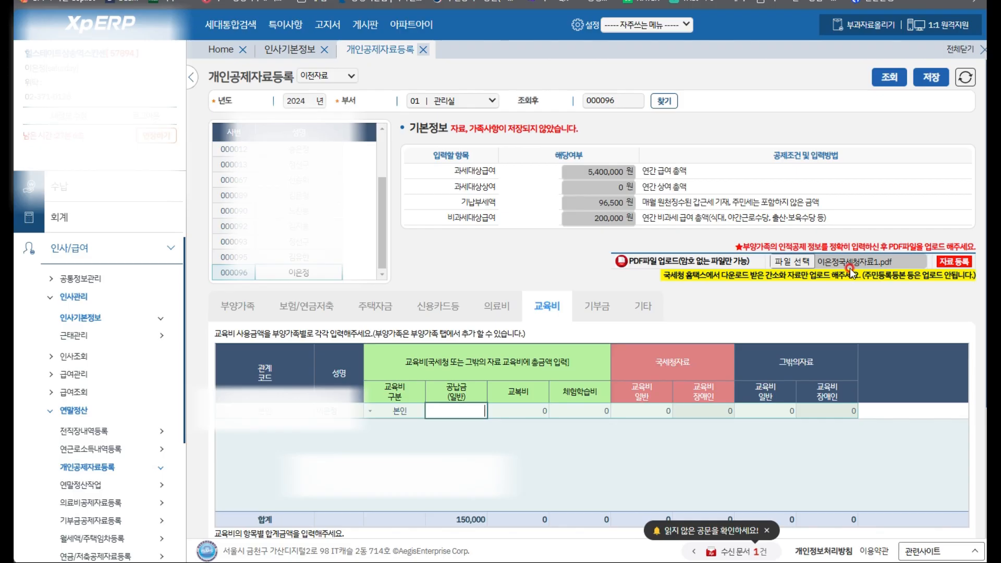
Attach the second NTS PDF (국세청자료2); registration is refused until the record is saved or re-queried
{"action": "left_click", "coordinate": [956, 264]}
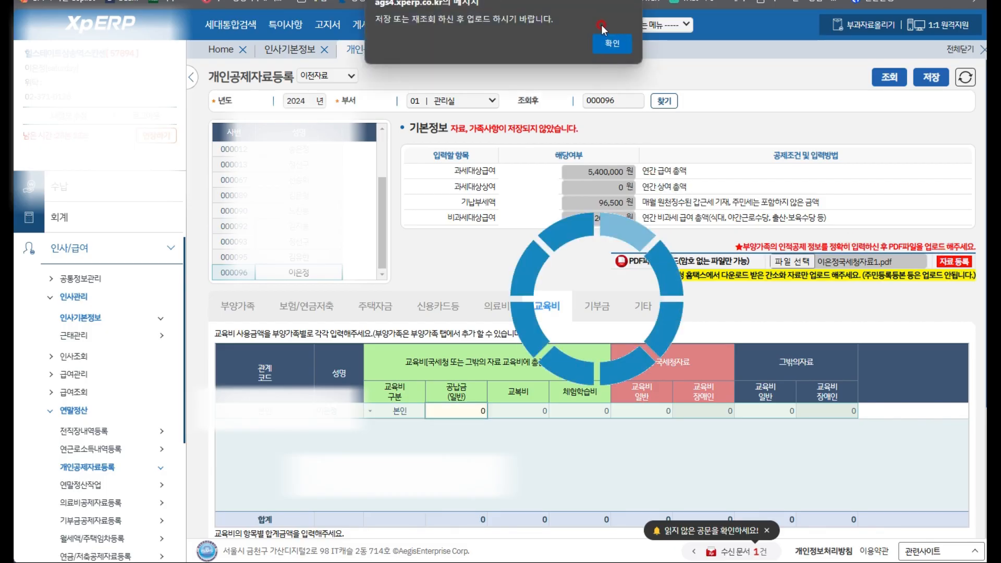
{"action": "left_click", "coordinate": [616, 44]}
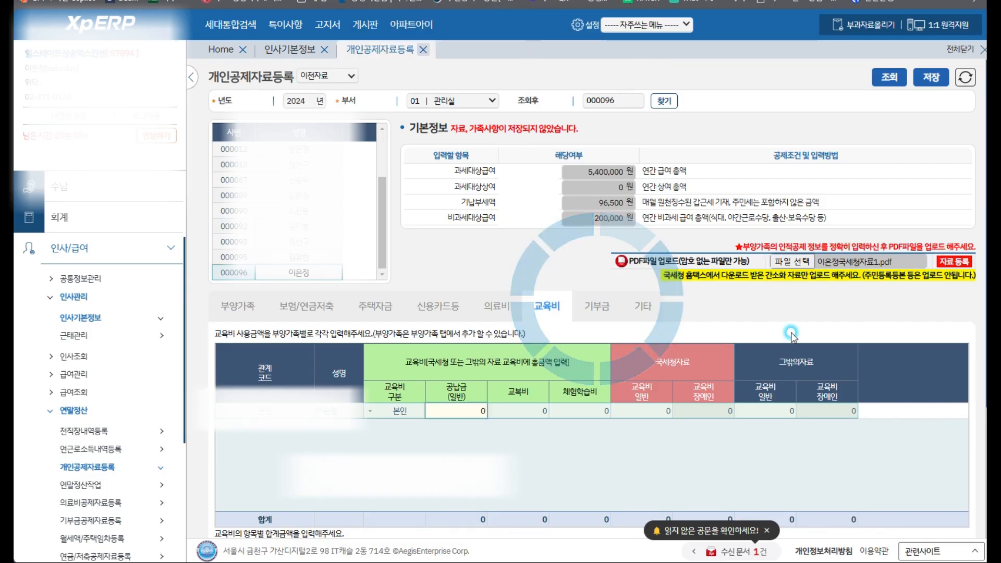
{"action": "left_click", "coordinate": [789, 261]}
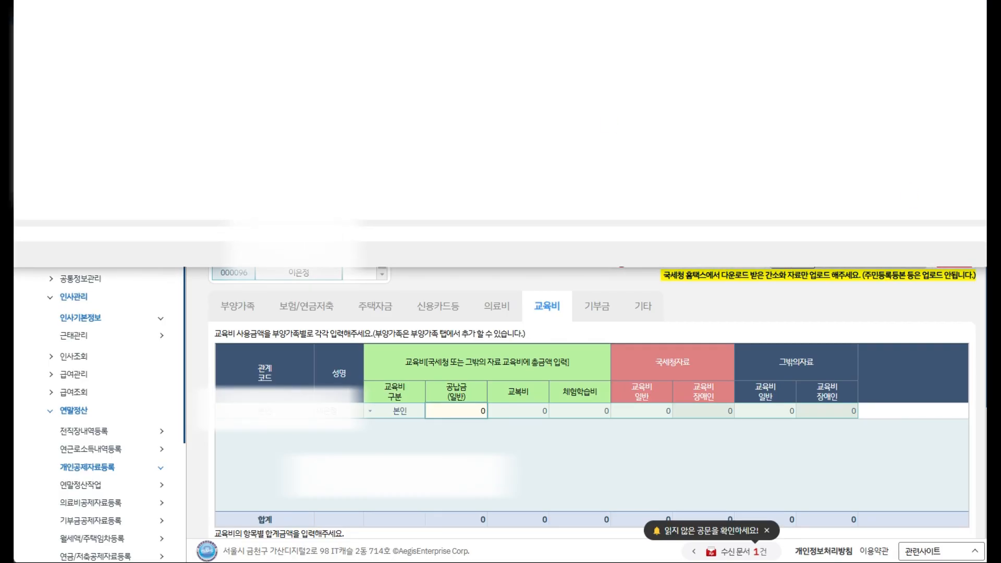
{"action": "left_click", "coordinate": [953, 52]}
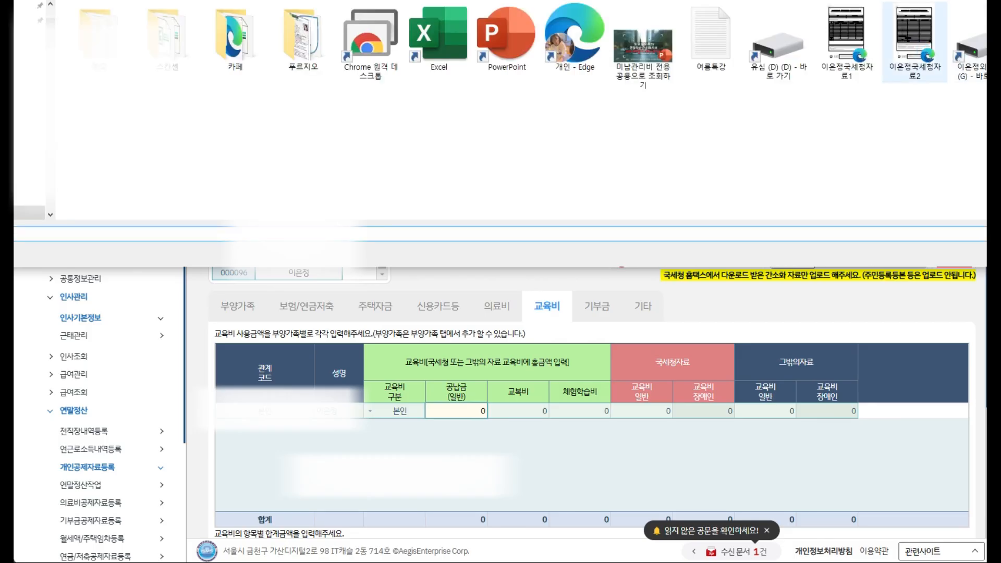
{"action": "left_click", "coordinate": [912, 41]}
{"action": "left_click", "coordinate": [985, 256]}
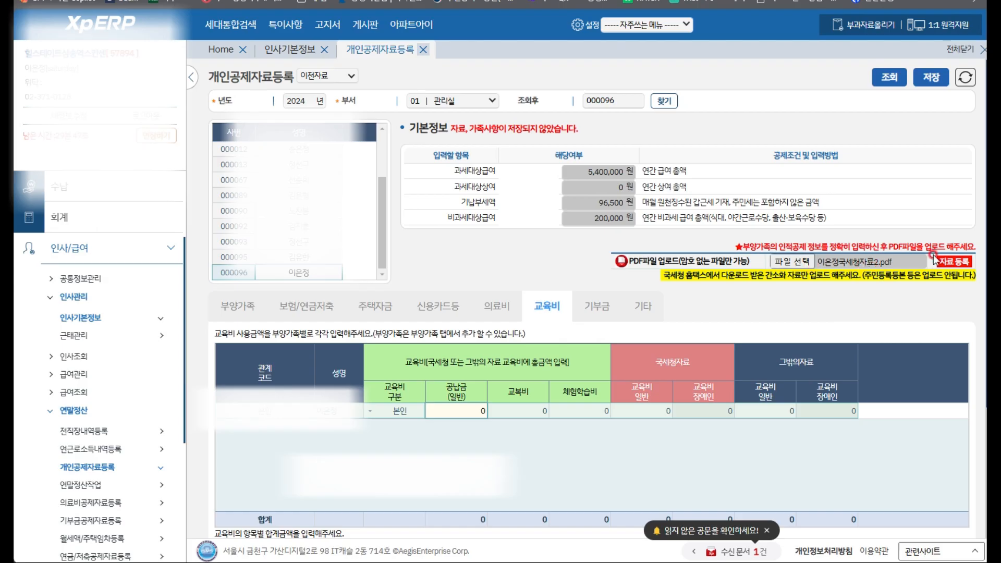
{"action": "left_click", "coordinate": [954, 261]}
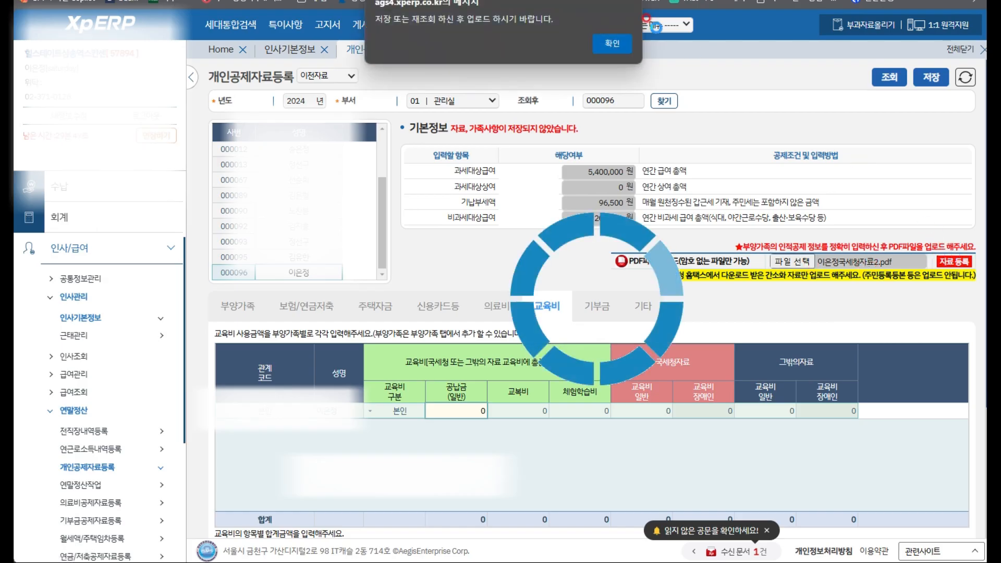
{"action": "left_click", "coordinate": [612, 43]}
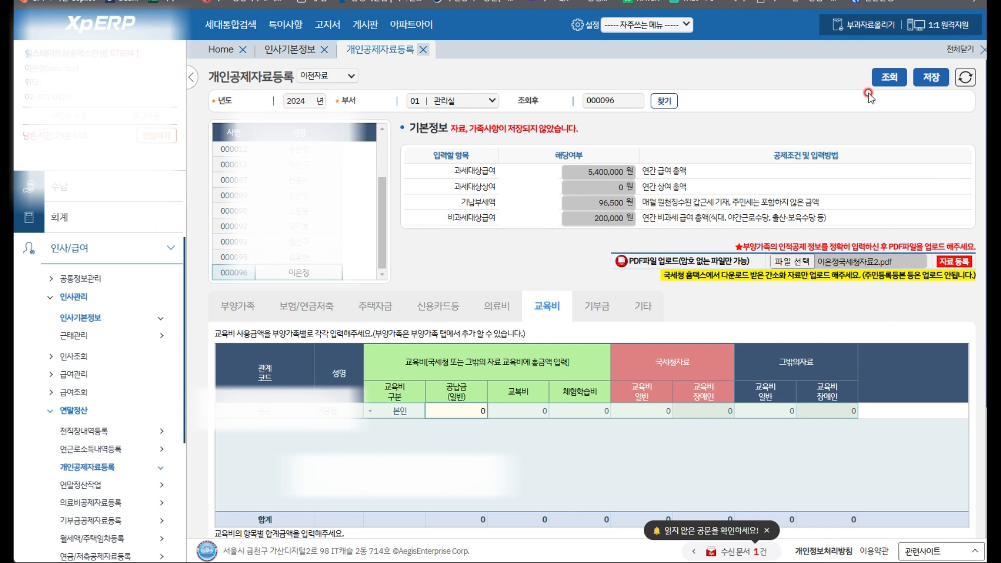
Re-query the employee's record and attach 국세청자료2 to the upload field again
{"action": "left_click", "coordinate": [889, 78]}
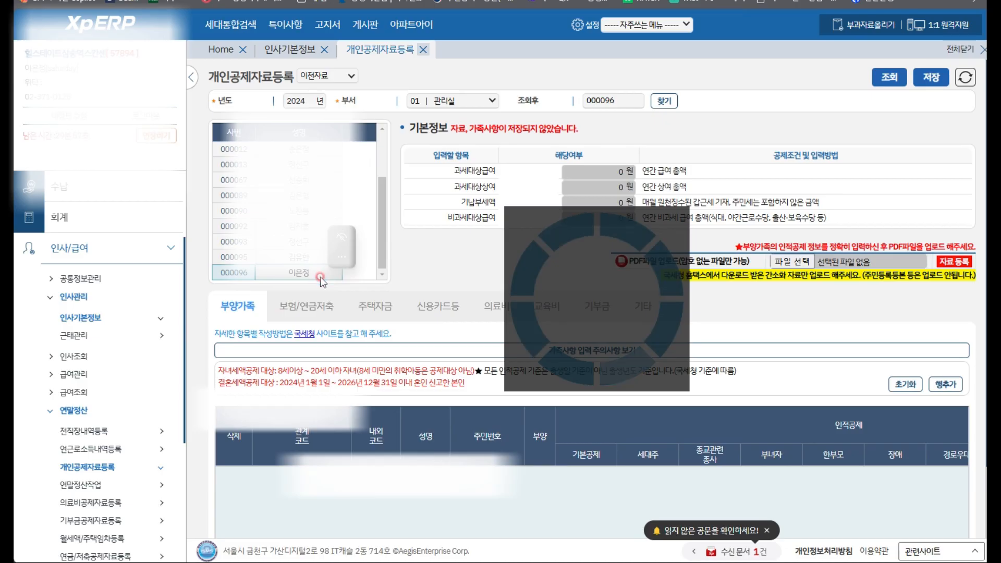
{"action": "left_click", "coordinate": [806, 263]}
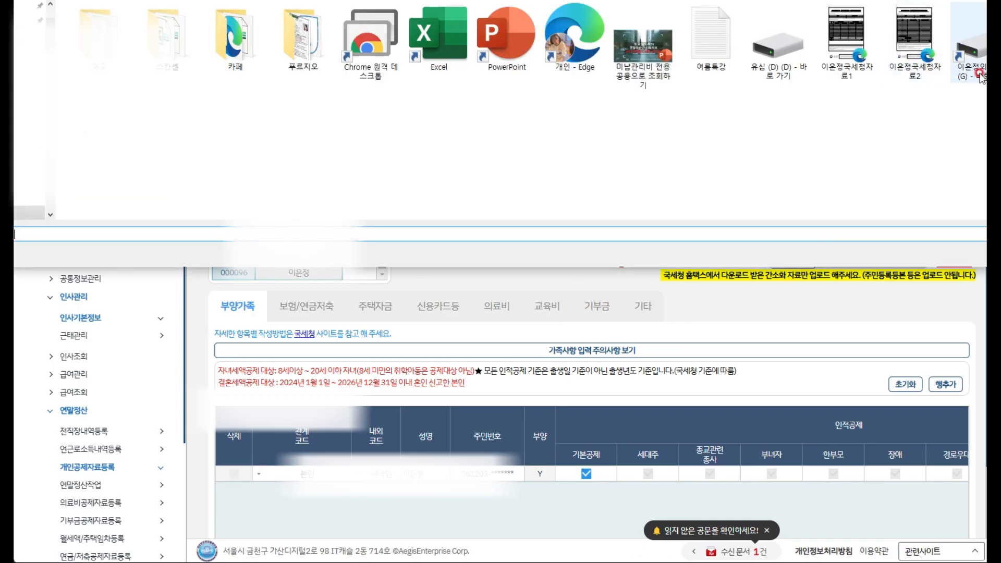
{"action": "left_click", "coordinate": [916, 78]}
{"action": "key", "text": "Return"}
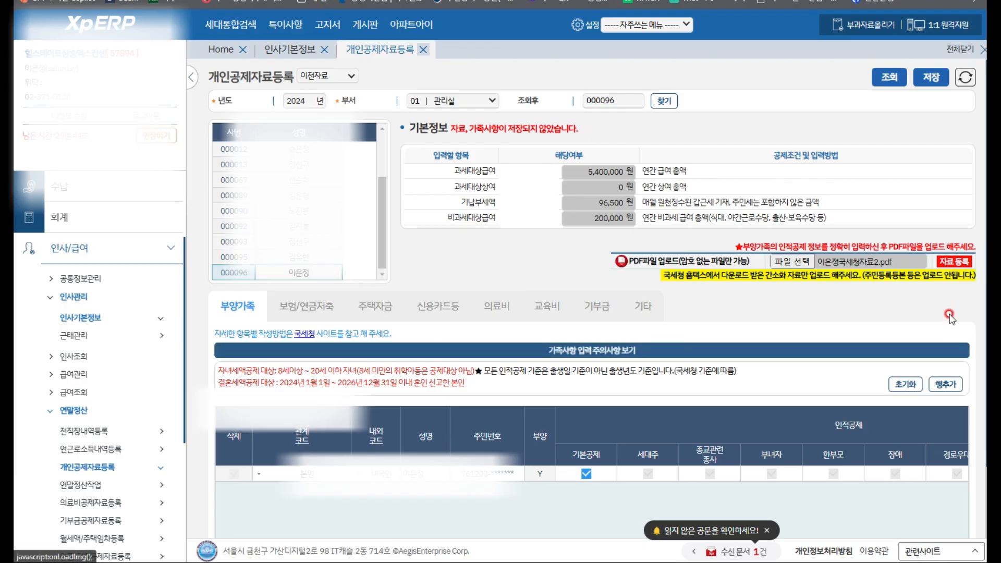
Register 국세청자료2 despite the pension mismatch, then review 92,000 won donations and insurance/pension savings
{"action": "left_click", "coordinate": [947, 258]}
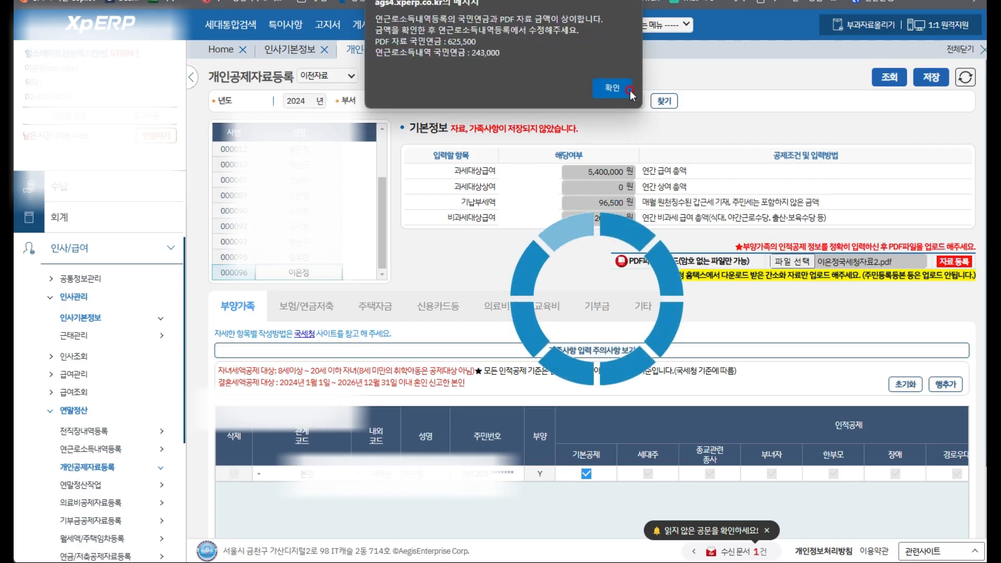
{"action": "left_click", "coordinate": [613, 87]}
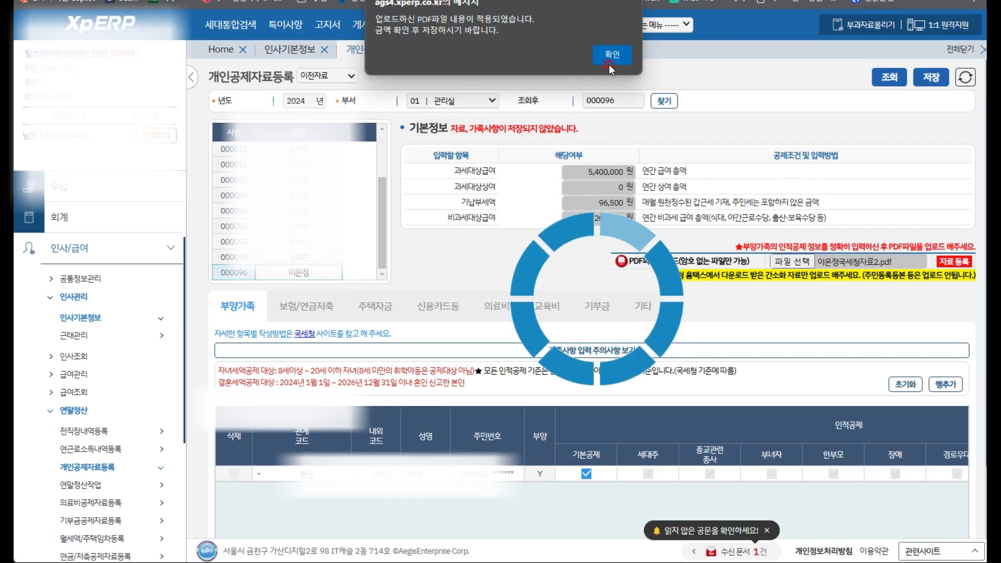
{"action": "left_click", "coordinate": [617, 56]}
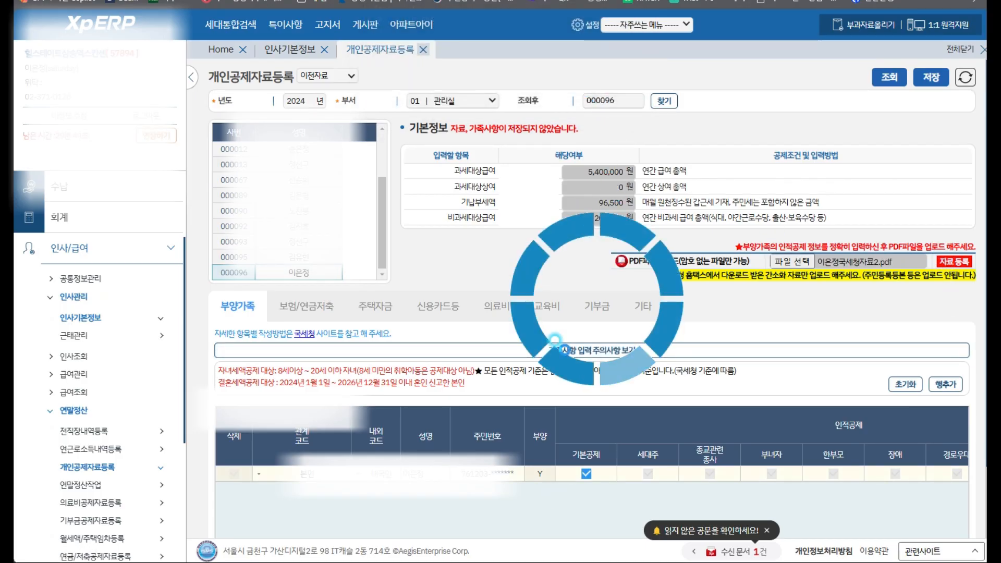
{"action": "left_click", "coordinate": [597, 311]}
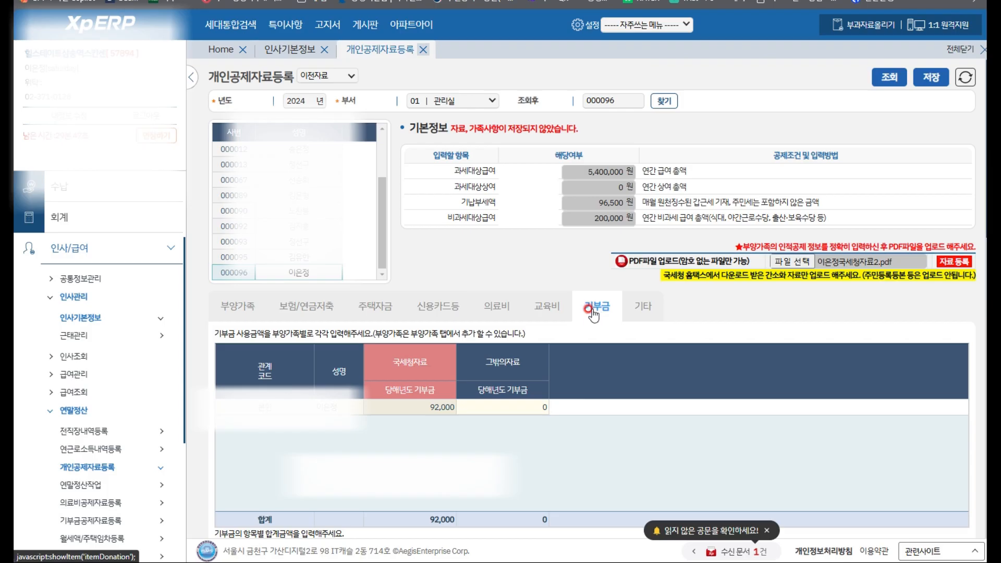
{"action": "left_click", "coordinate": [288, 312]}
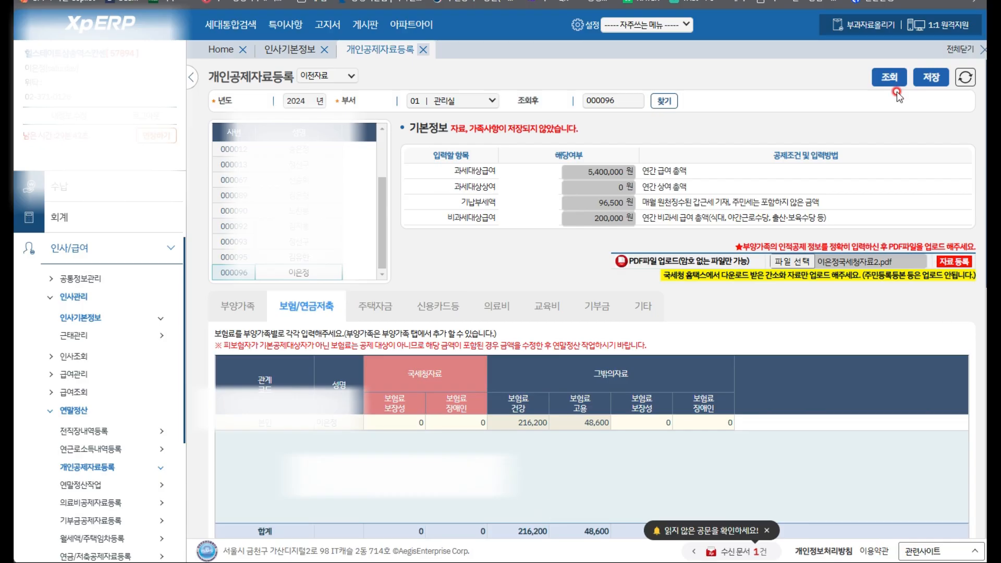
Re-query, load the last employee's deduction record and attach 국세청자료1 for upload
{"action": "left_click", "coordinate": [886, 76]}
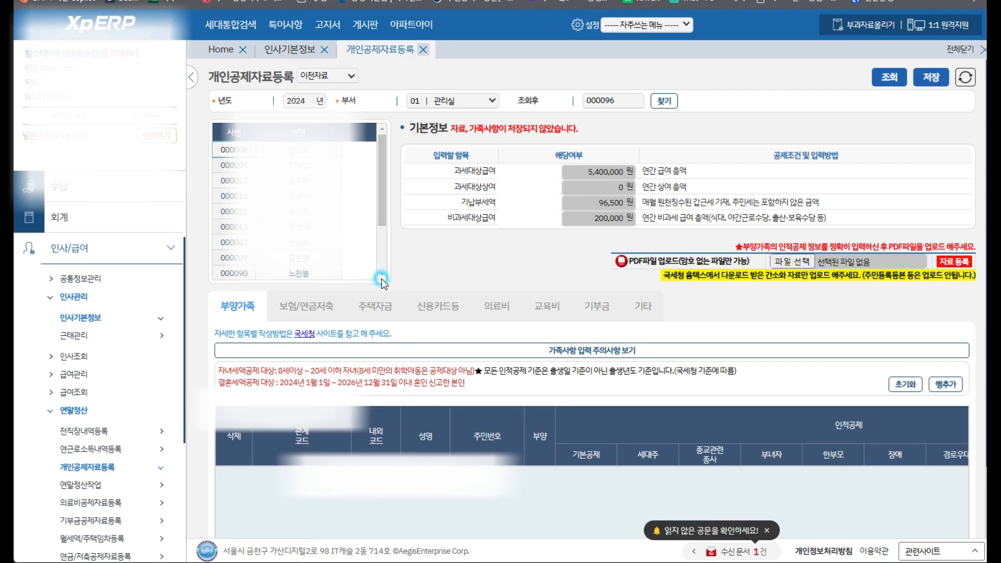
{"action": "left_click", "coordinate": [381, 236]}
{"action": "left_click", "coordinate": [318, 279]}
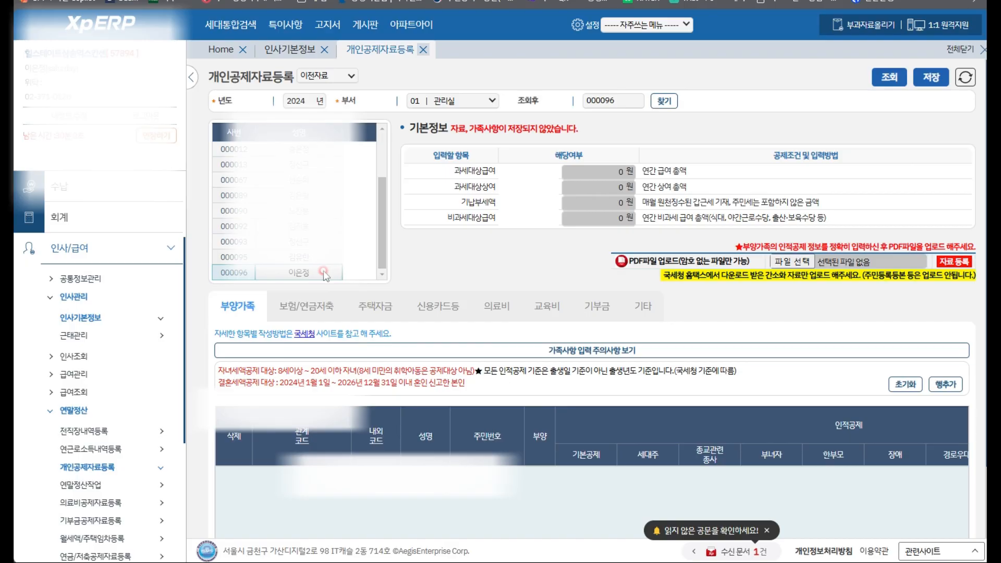
{"action": "left_click", "coordinate": [789, 262]}
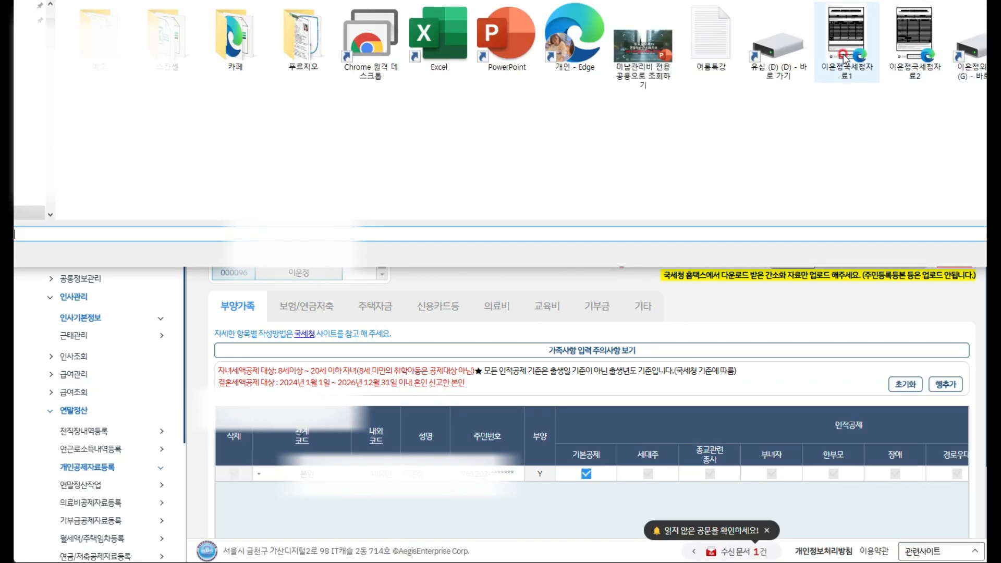
{"action": "left_click", "coordinate": [843, 53]}
{"action": "double_click", "coordinate": [843, 54]}
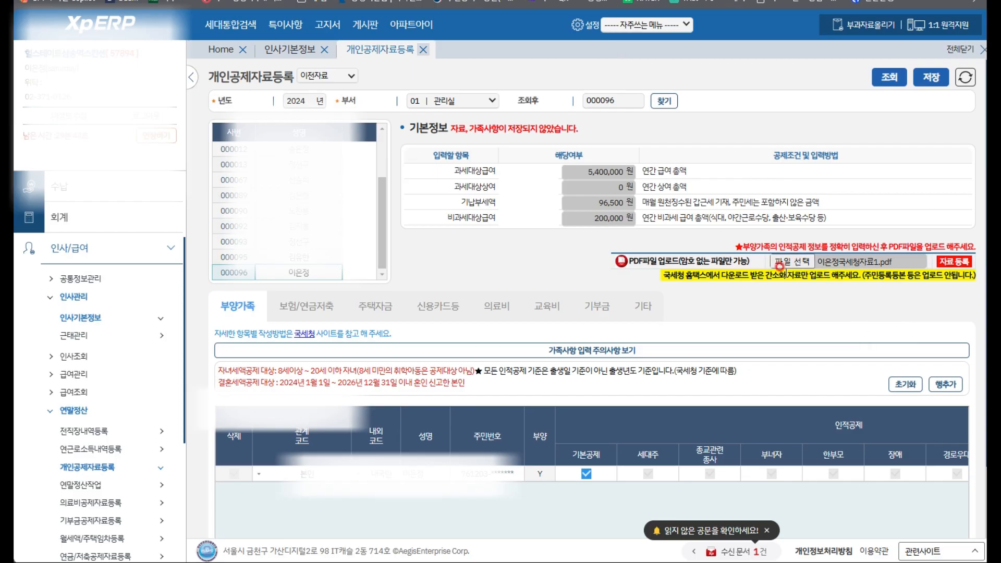
Register 국세청자료1, acknowledging the health insurance mismatch and data-applied alerts
{"action": "left_click", "coordinate": [950, 265]}
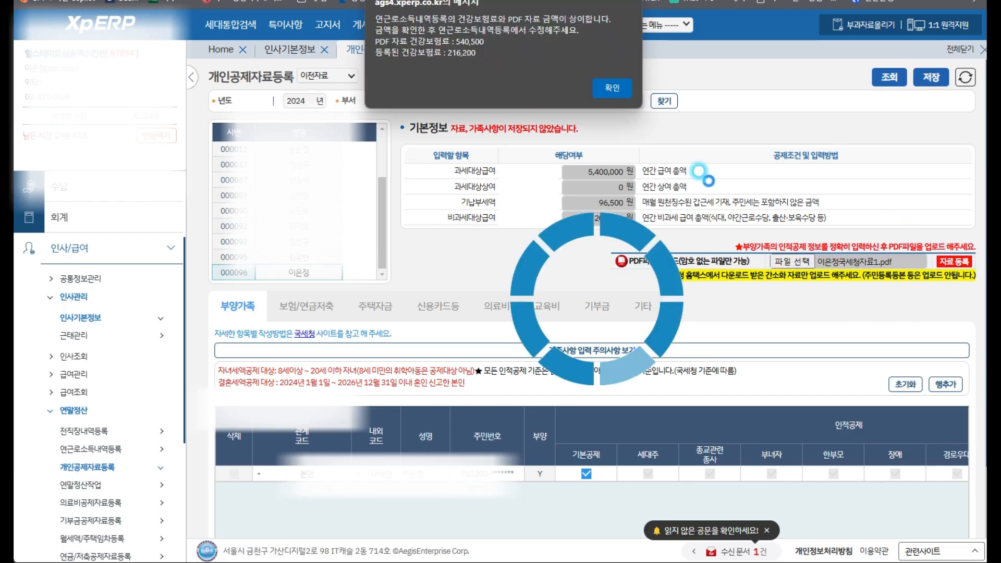
{"action": "left_click", "coordinate": [614, 87]}
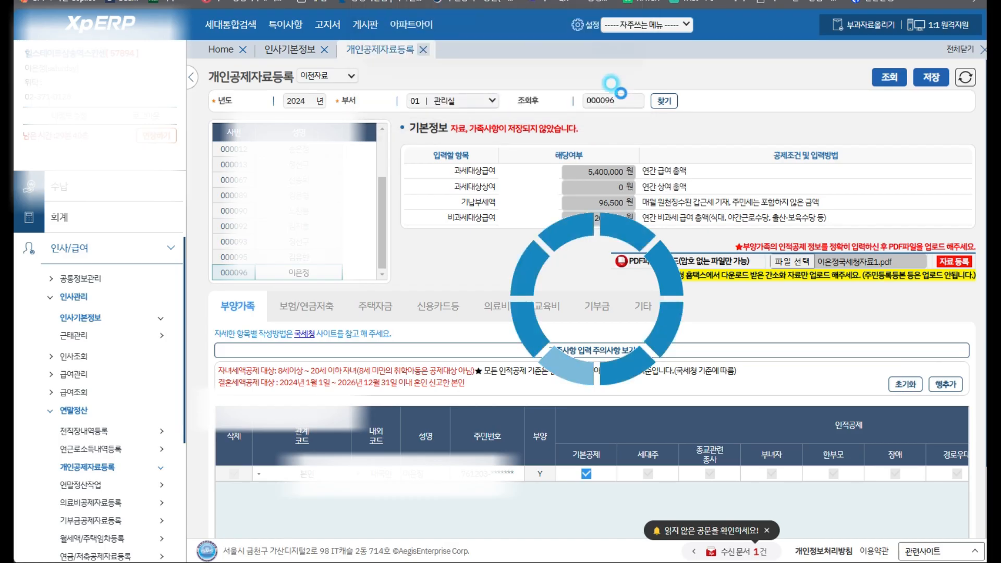
{"action": "left_click", "coordinate": [613, 71]}
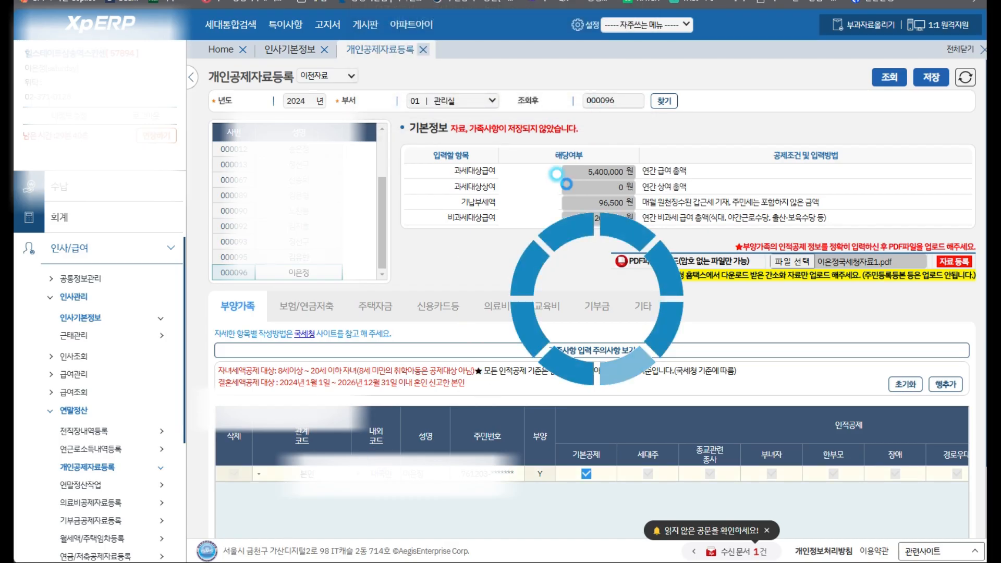
Review the deduction tabs: 1,625,205 insurance, 3,881,525 credit card spending, donations at 0
{"action": "left_click", "coordinate": [307, 302]}
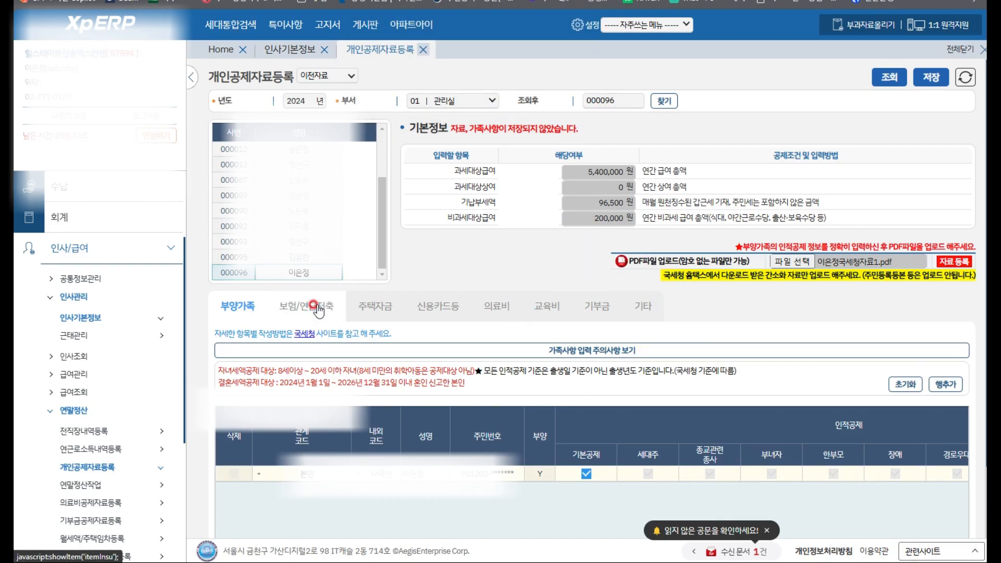
{"action": "left_click", "coordinate": [323, 310]}
{"action": "left_click", "coordinate": [457, 439]}
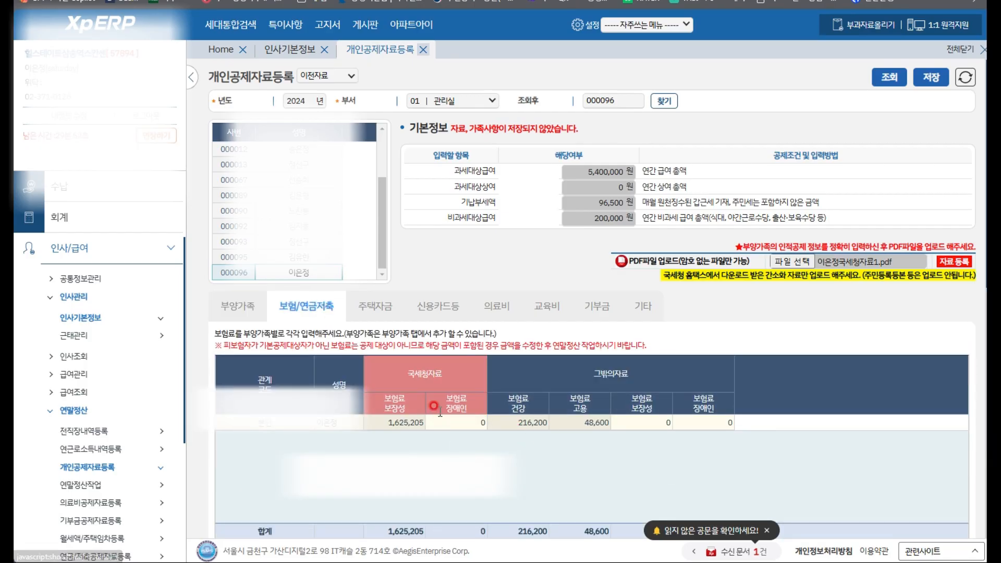
{"action": "left_click", "coordinate": [372, 299]}
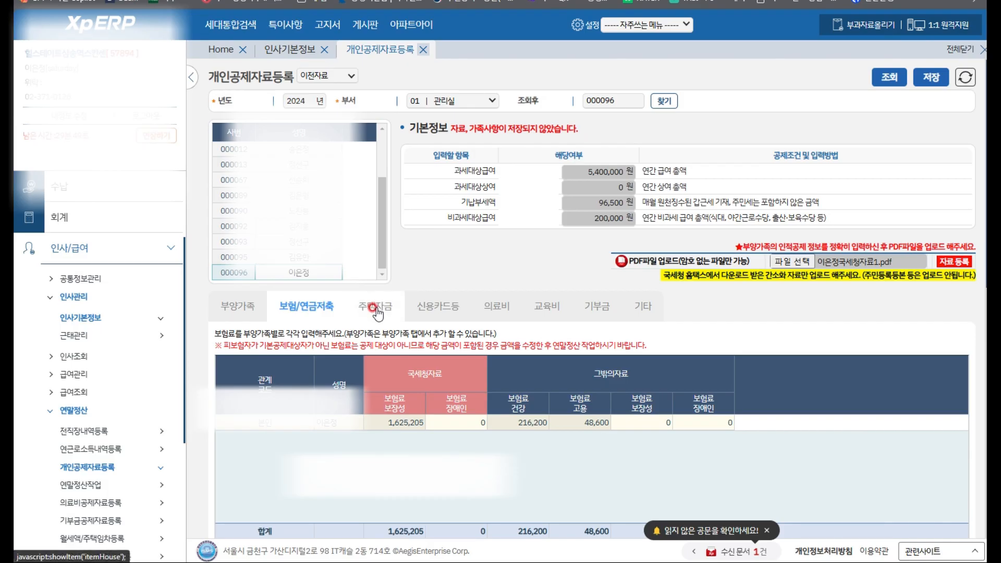
{"action": "left_click", "coordinate": [450, 307]}
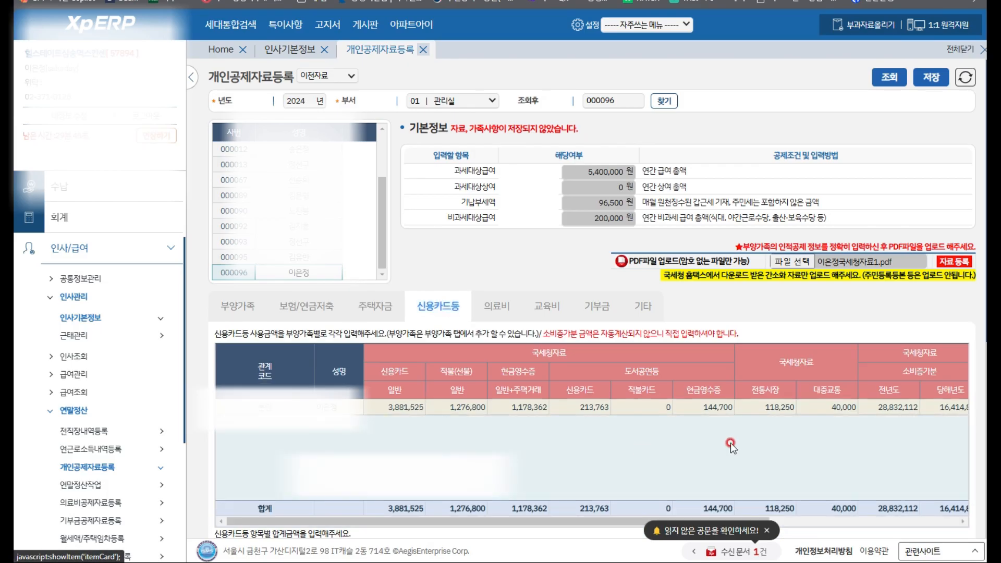
{"action": "left_click", "coordinate": [504, 309]}
{"action": "left_click", "coordinate": [548, 308]}
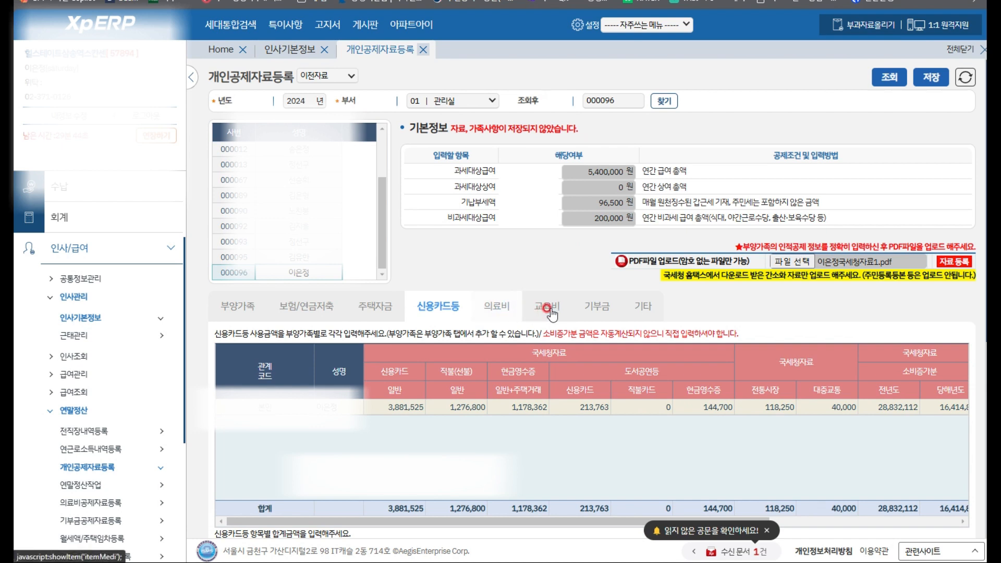
{"action": "left_click", "coordinate": [597, 307]}
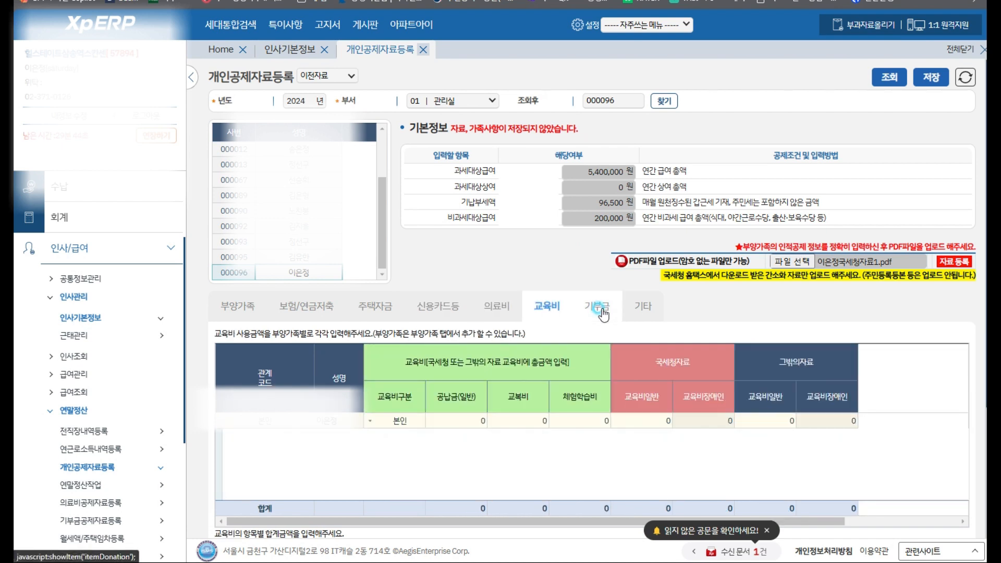
{"action": "left_click", "coordinate": [587, 302]}
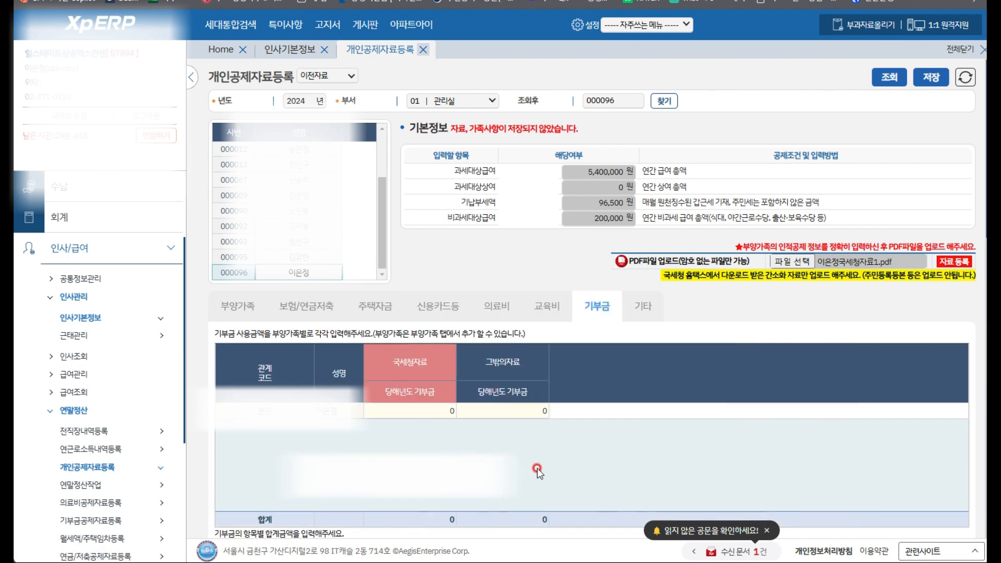
Put the first row's NTS current-year donation amount cell into edit mode on the 기부금 tab
{"action": "left_click", "coordinate": [436, 404]}
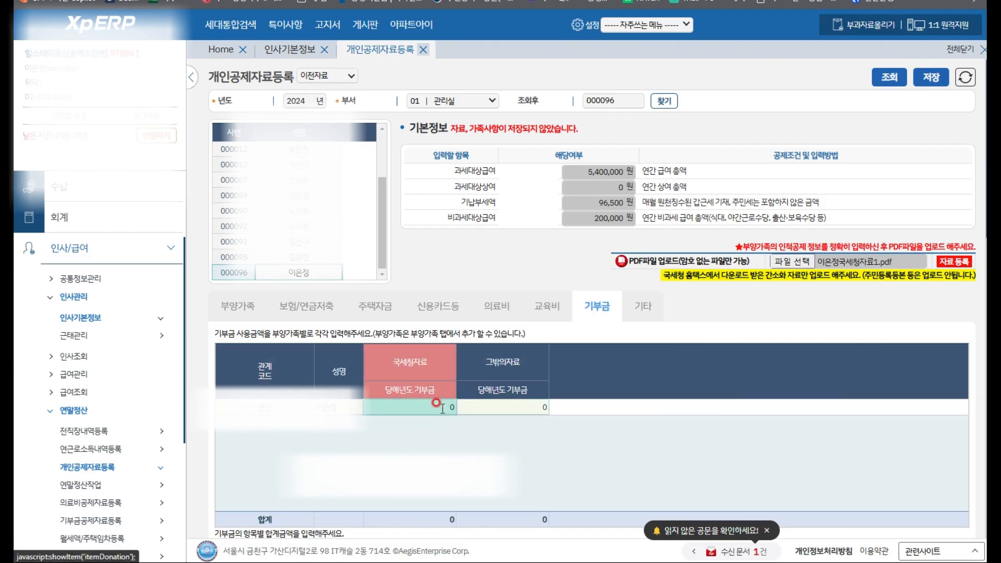
{"action": "left_click", "coordinate": [440, 406]}
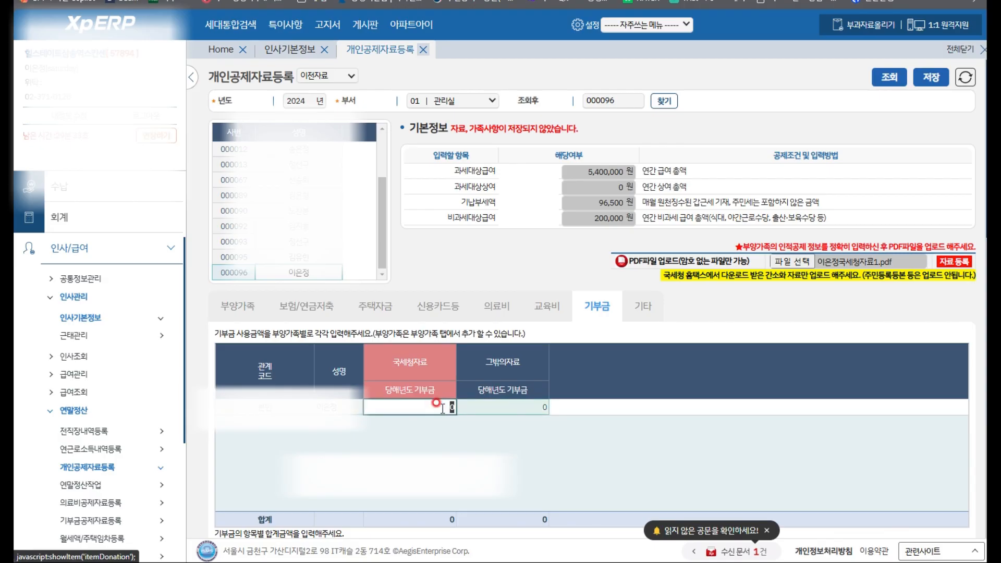